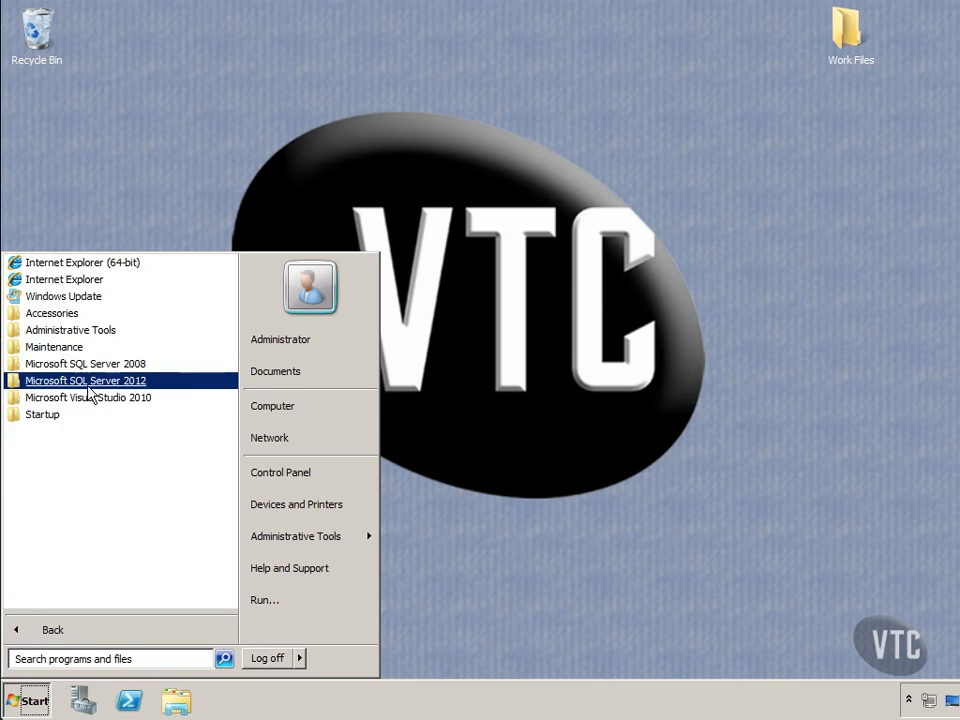
- Open SQL Server Management Studio, connect to the VTCSP database engine with Windows Authentication, and expand the tables of AdventureWorksDW2012
left_click(115, 465)
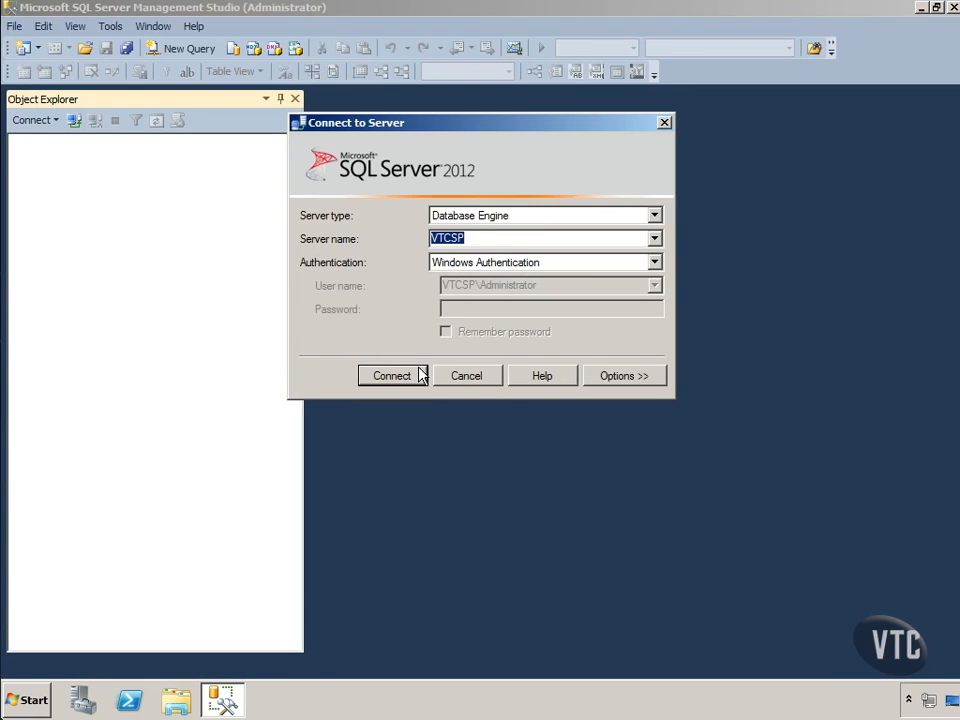
left_click(421, 373)
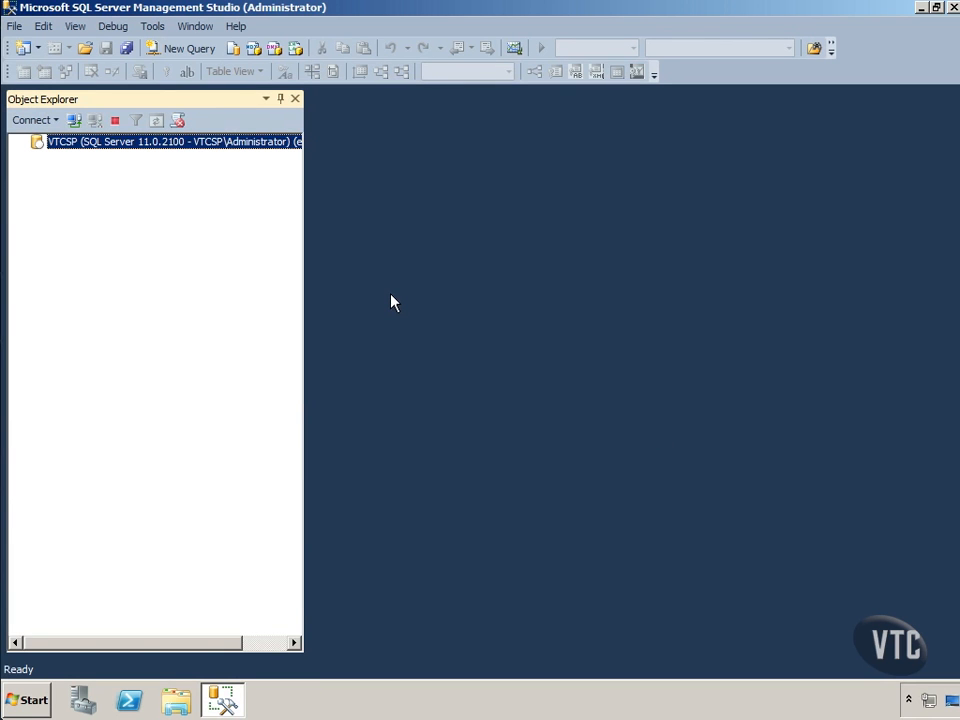
left_click(36, 157)
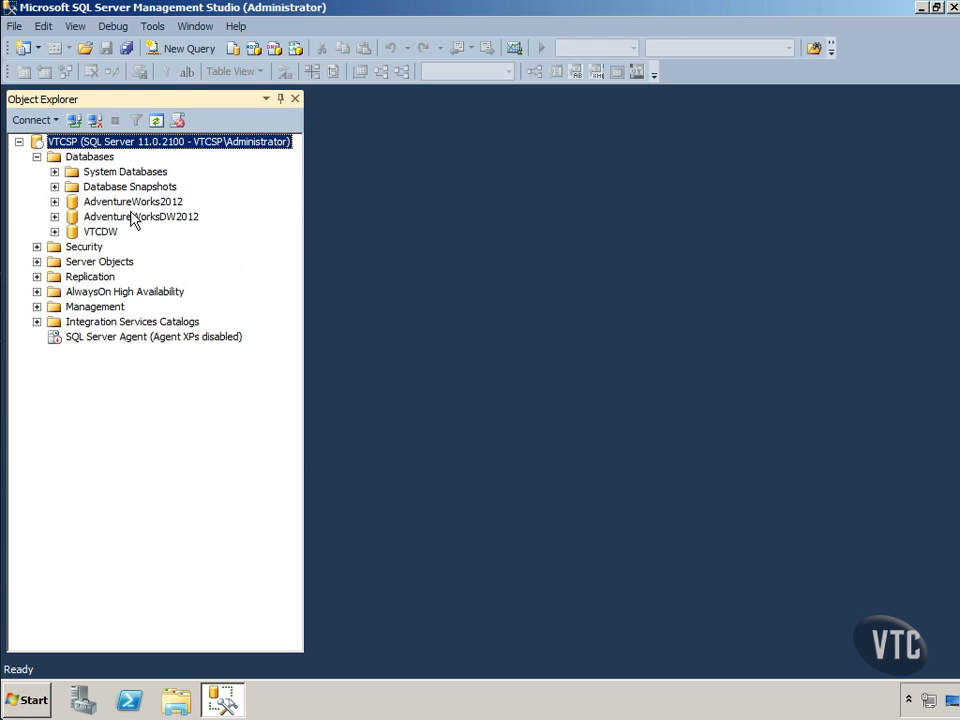
left_click(55, 217)
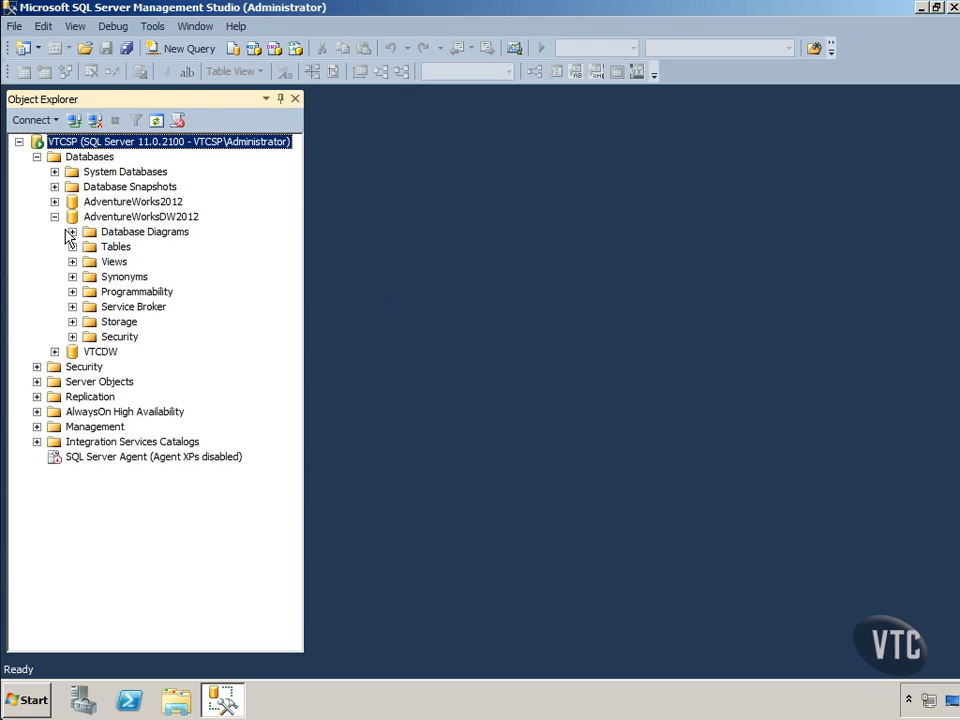
left_click(72, 246)
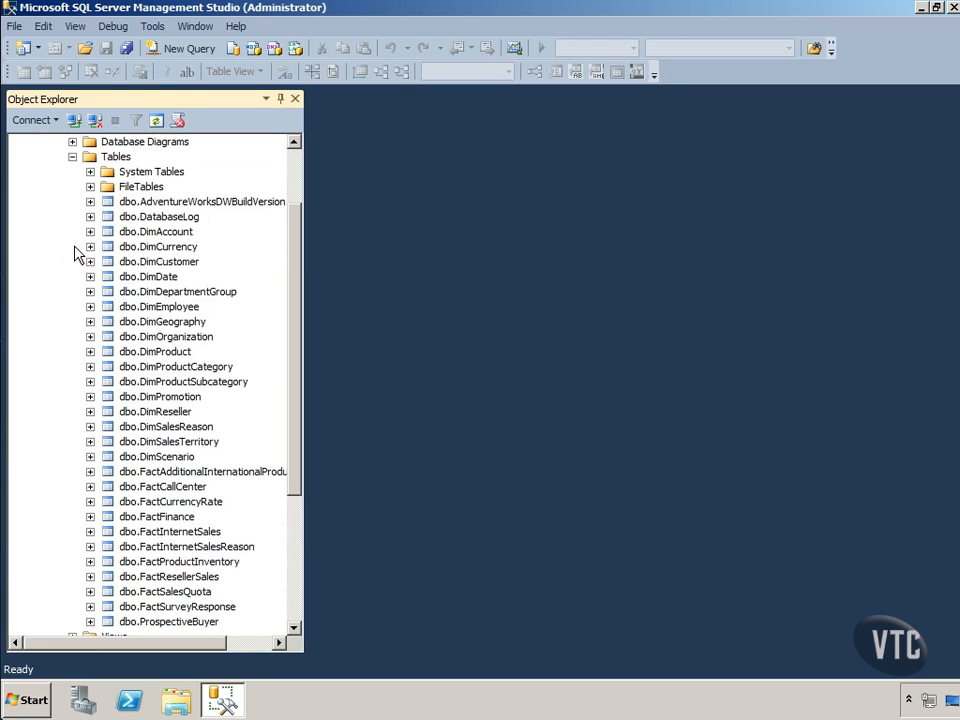
- Retrieve the top 1000 rows of dbo.DimCustomer to examine its customer data, and close SQL Server Management Studio
left_click(182, 265)
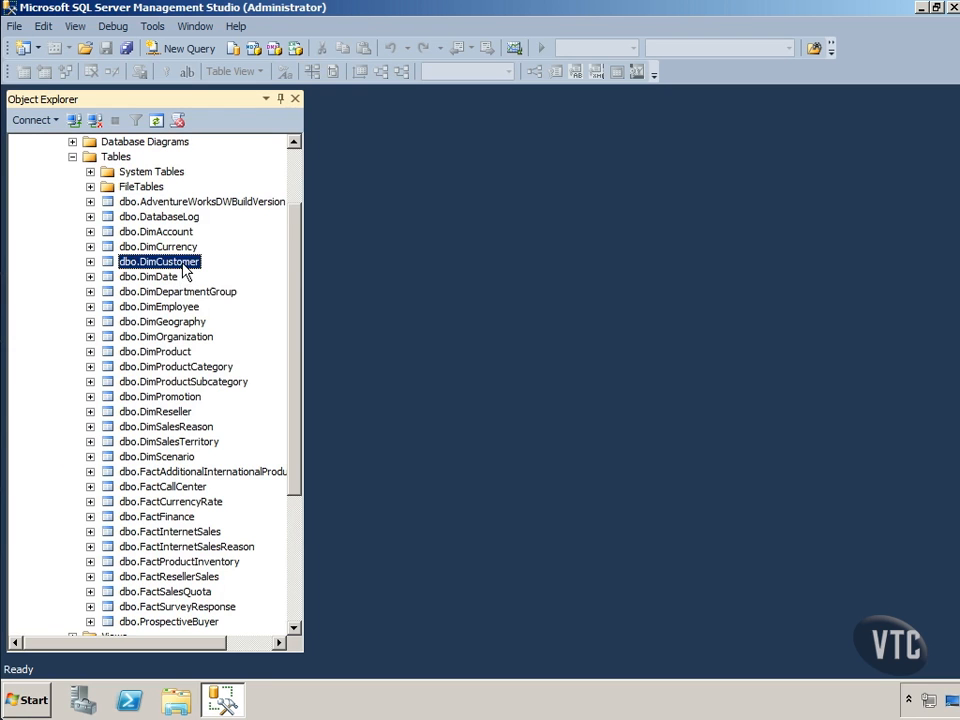
right_click(184, 265)
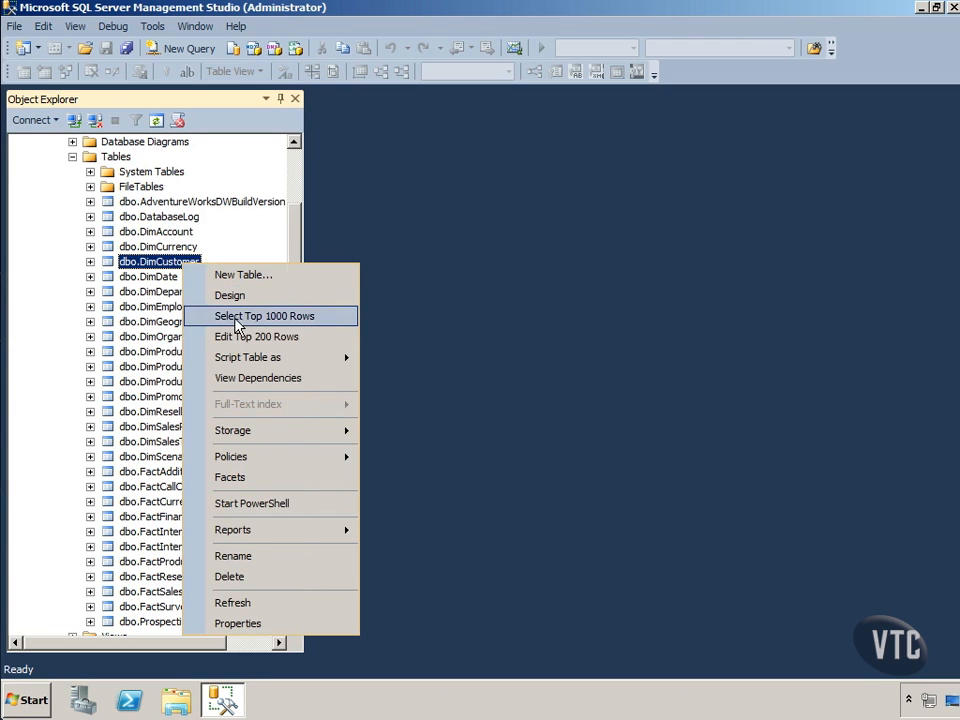
left_click(237, 318)
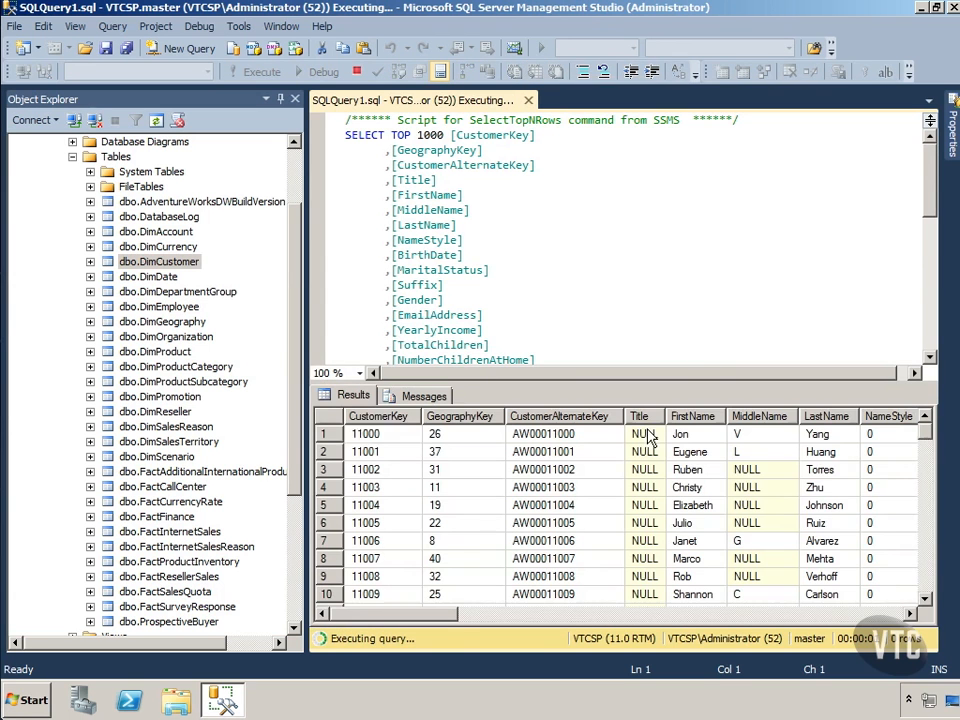
left_click_drag(422, 612, 392, 655)
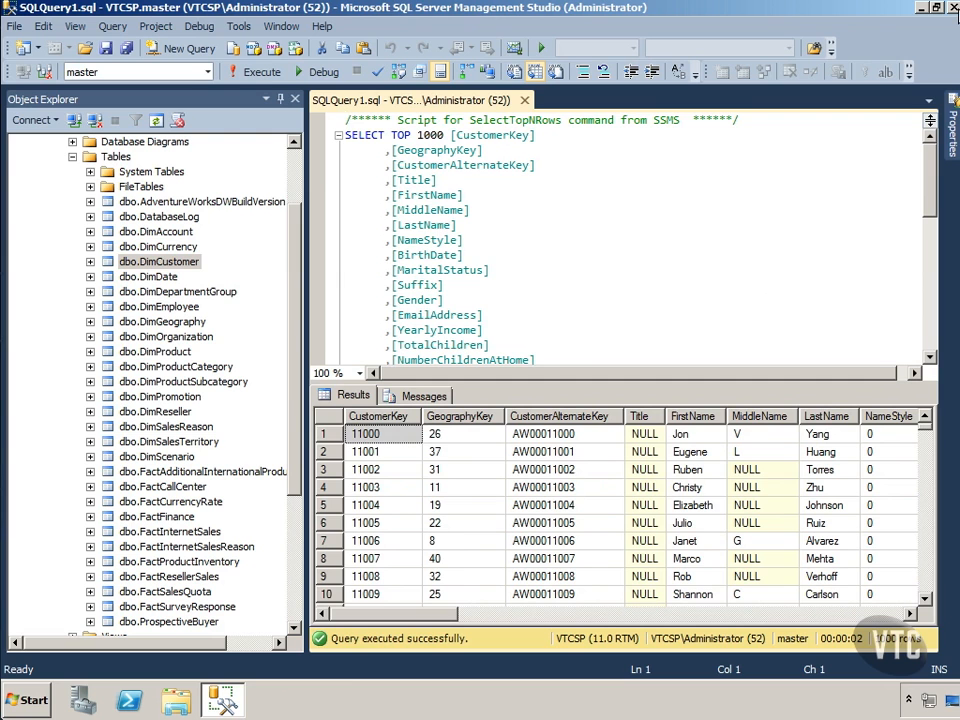
left_click(953, 8)
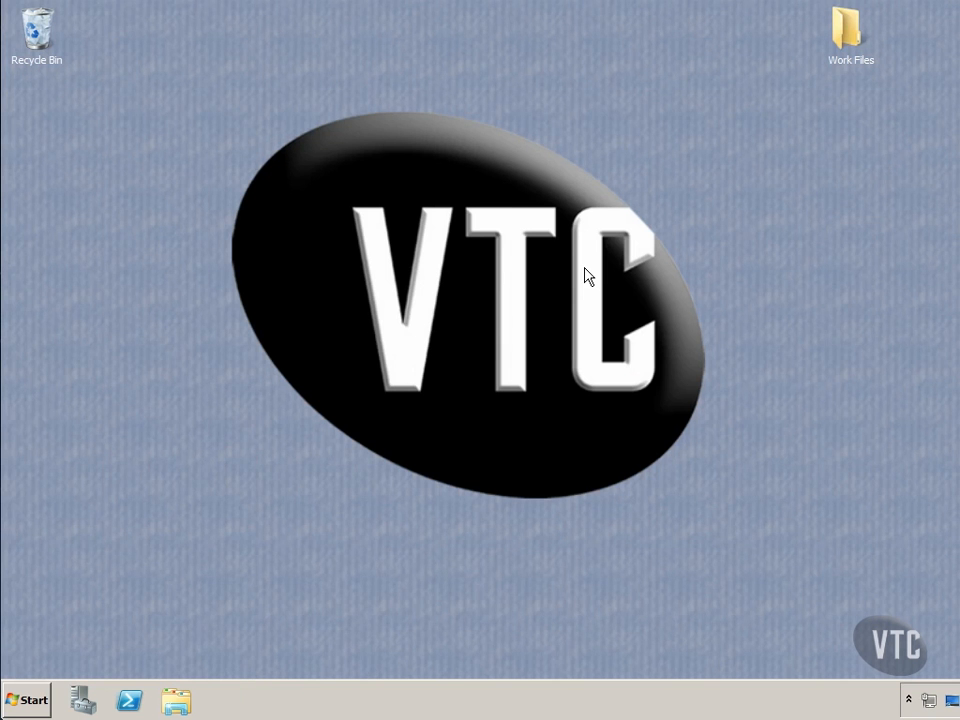
- Launch the 64-bit SQL Server 2012 Import and Export Data wizard and proceed past its welcome page
left_click(28, 699)
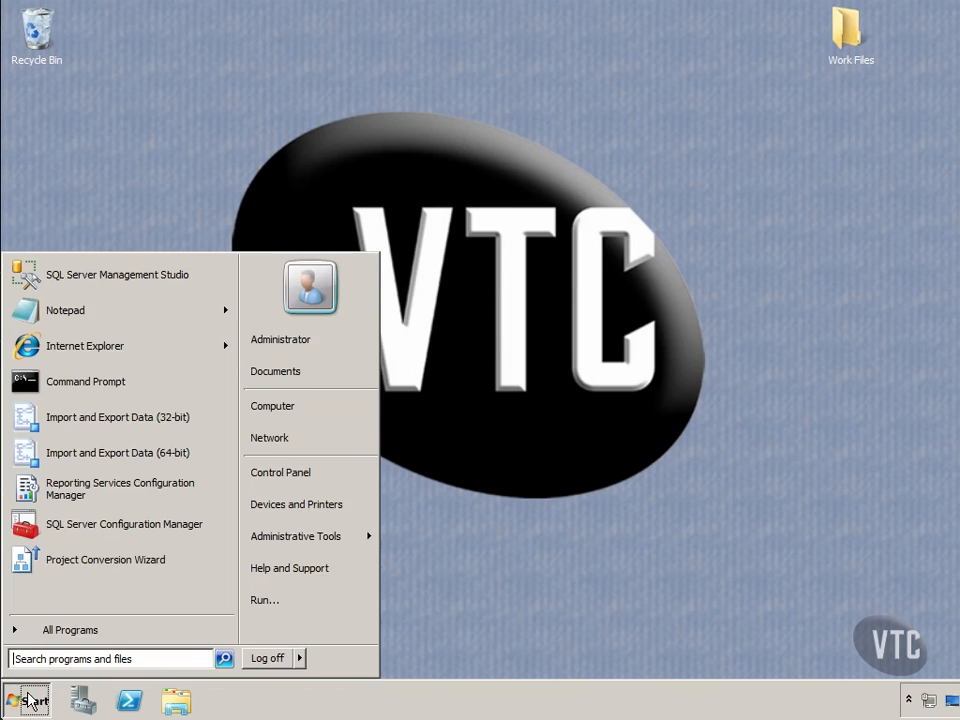
left_click(73, 631)
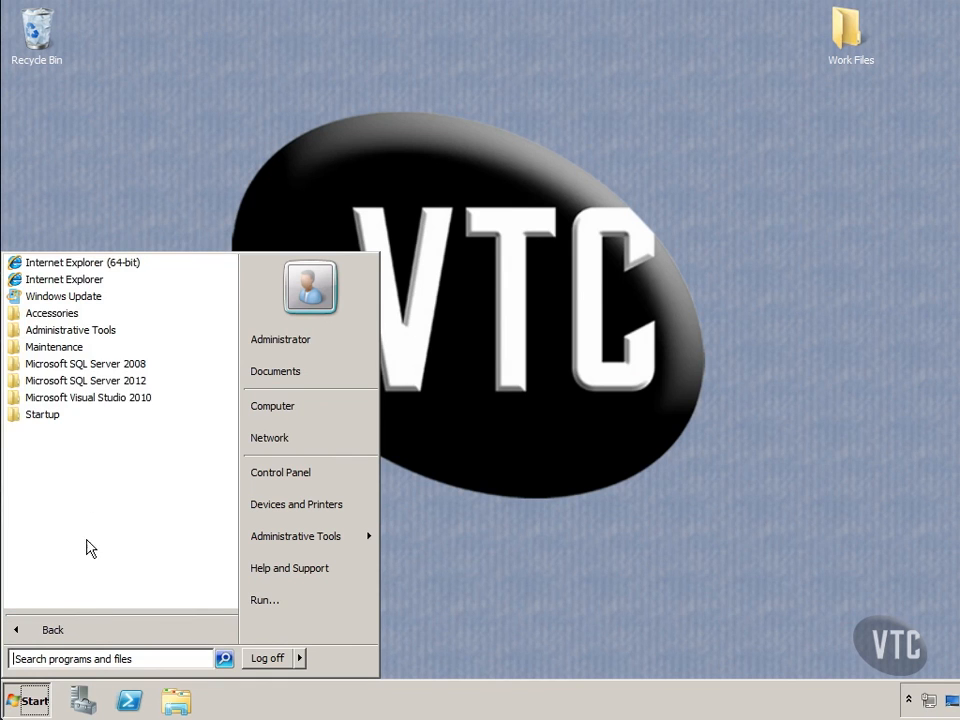
left_click(109, 385)
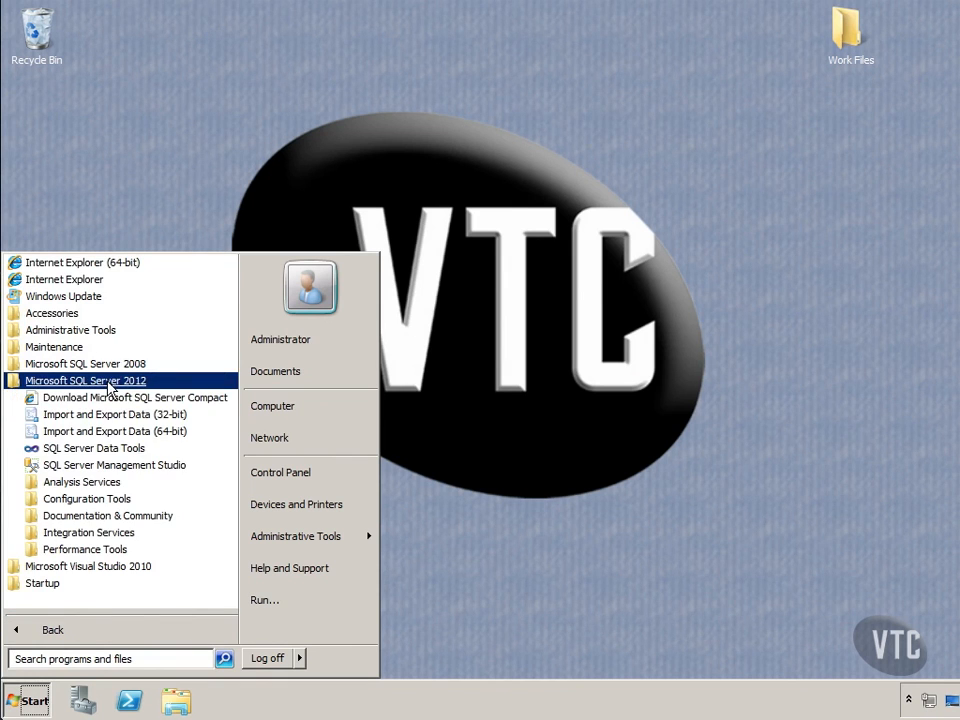
left_click(153, 438)
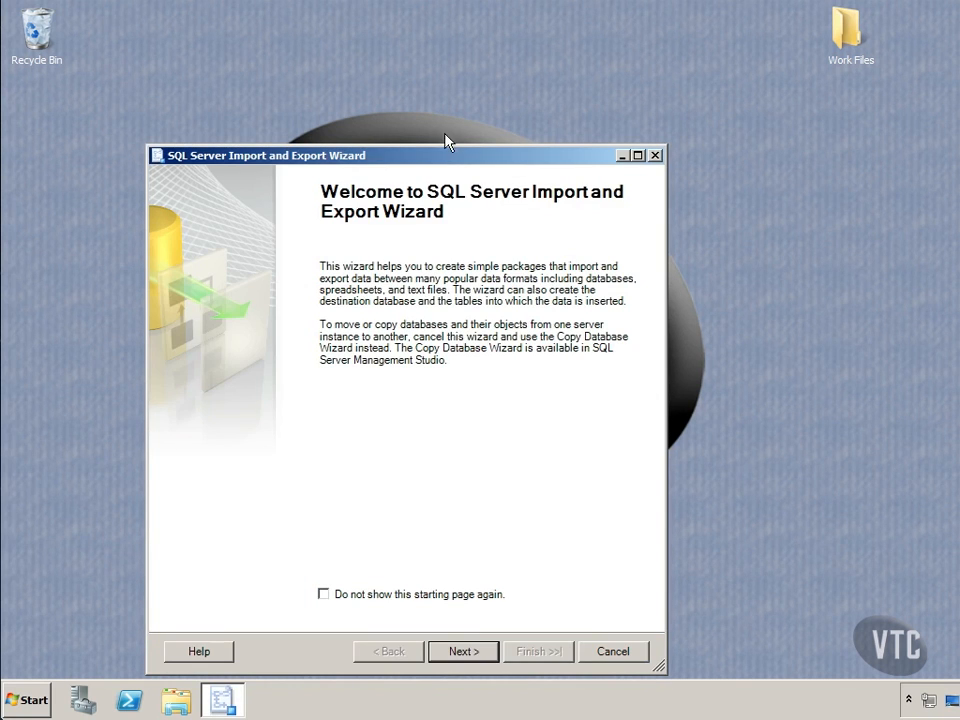
left_click_drag(447, 160, 447, 104)
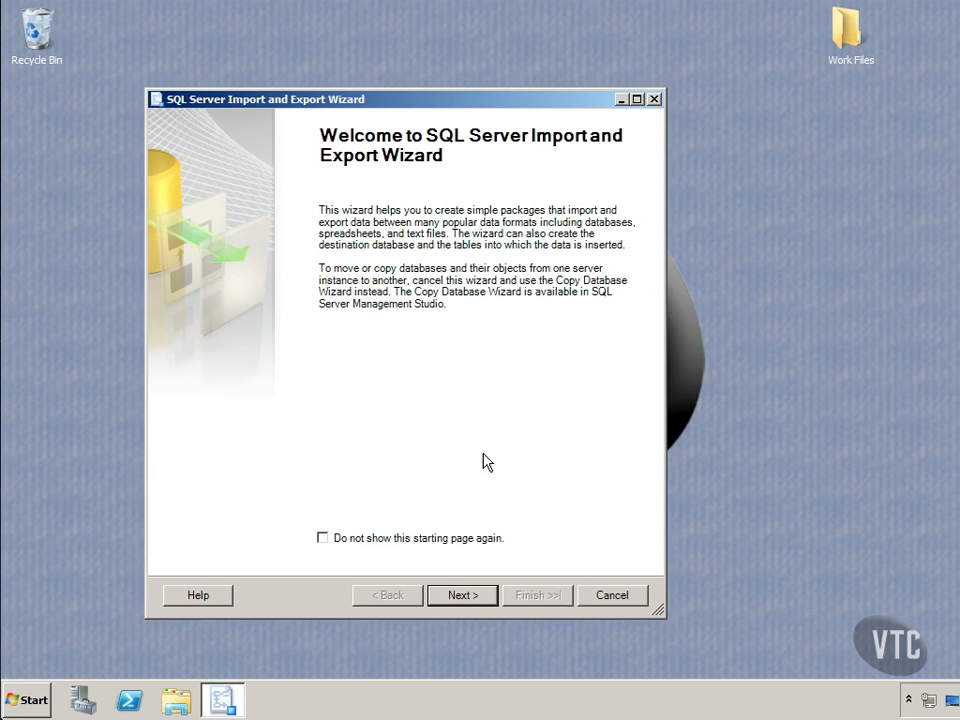
left_click(481, 595)
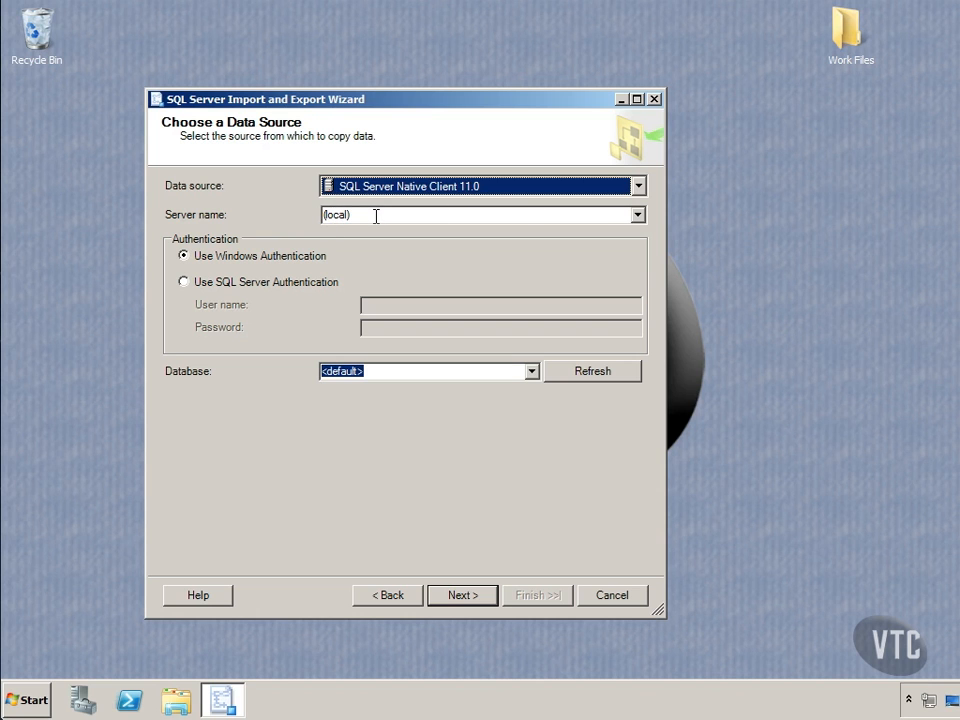
- Choose SQL Server Native Client 11.0 as the data source with the AdventureWorksDW2012 database on the local server
left_click(637, 186)
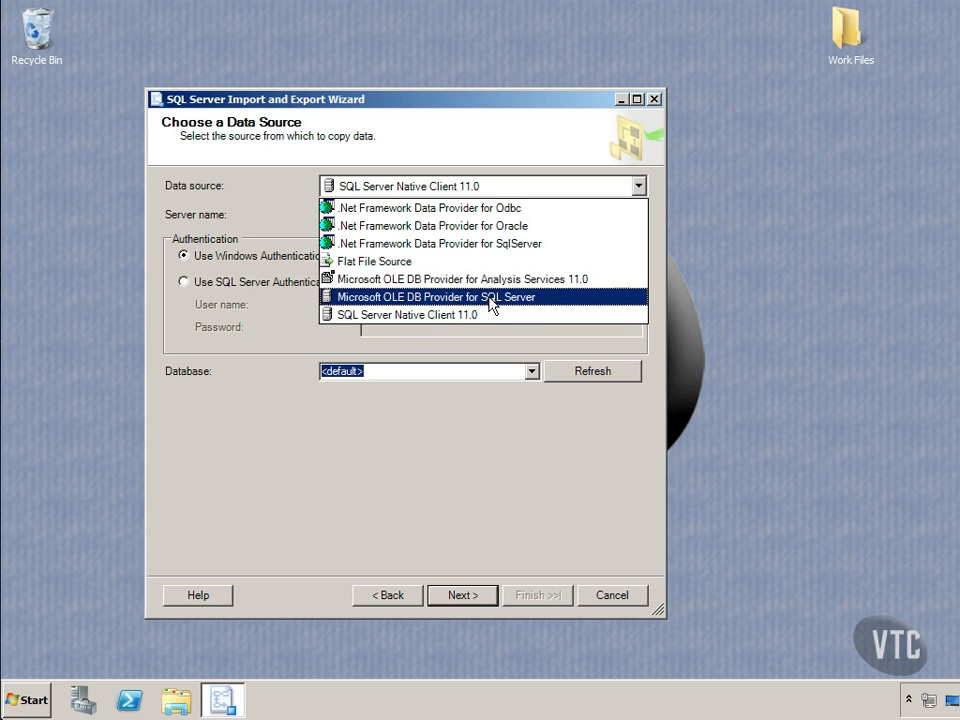
left_click(438, 316)
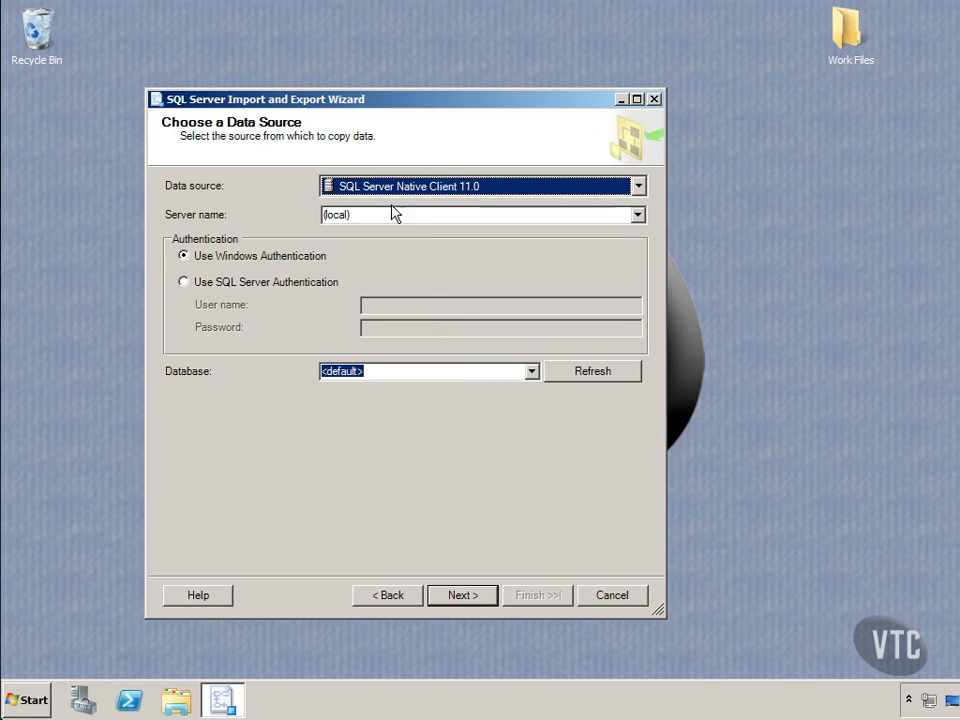
left_click(531, 371)
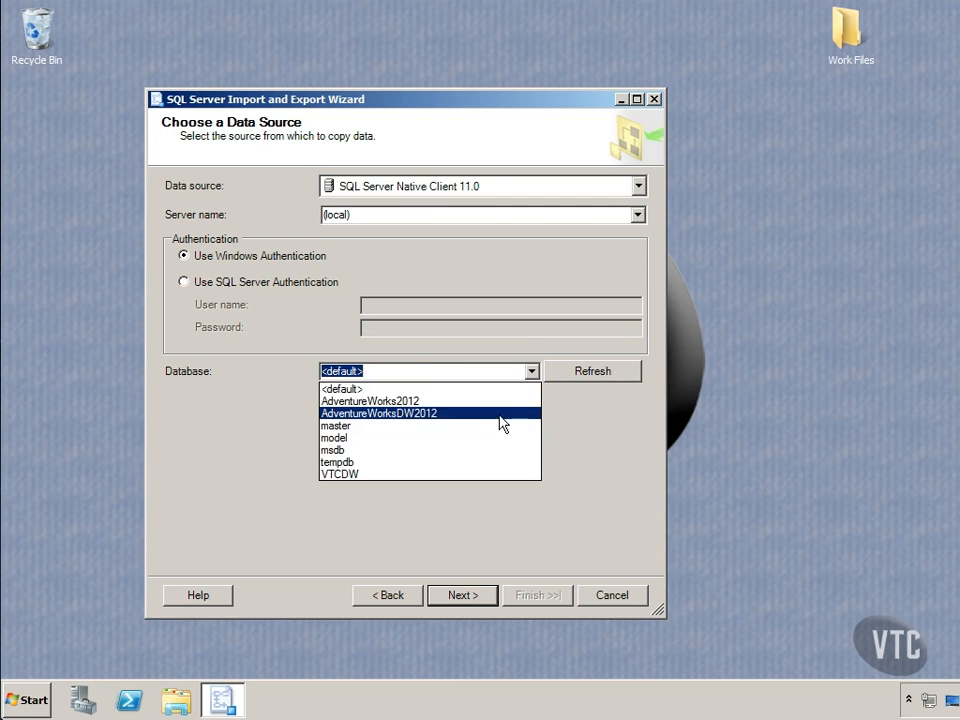
left_click(419, 414)
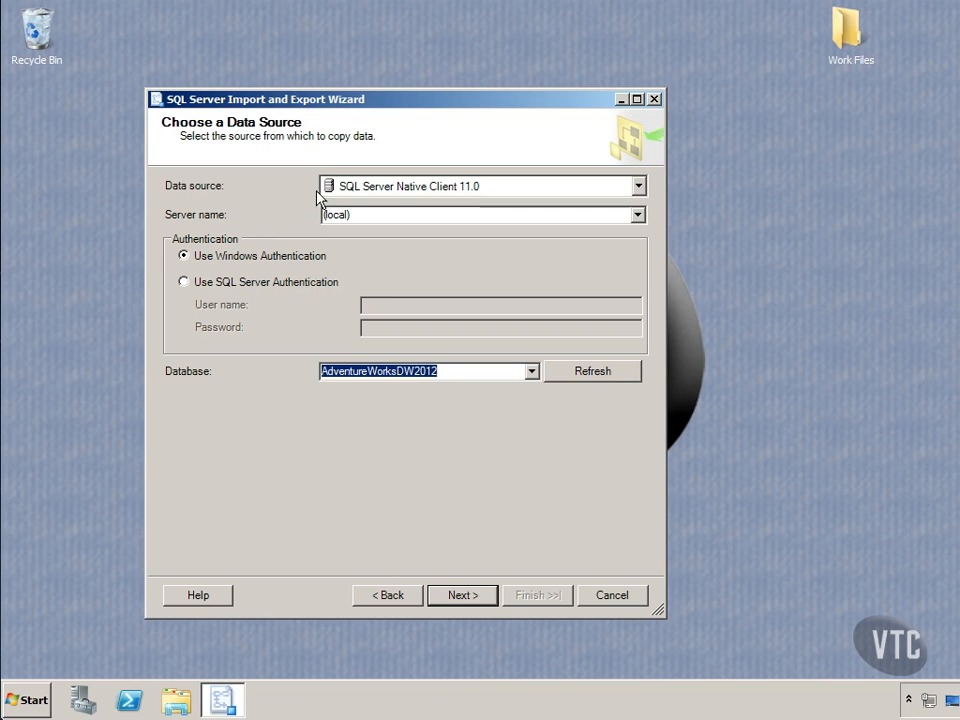
left_click(476, 594)
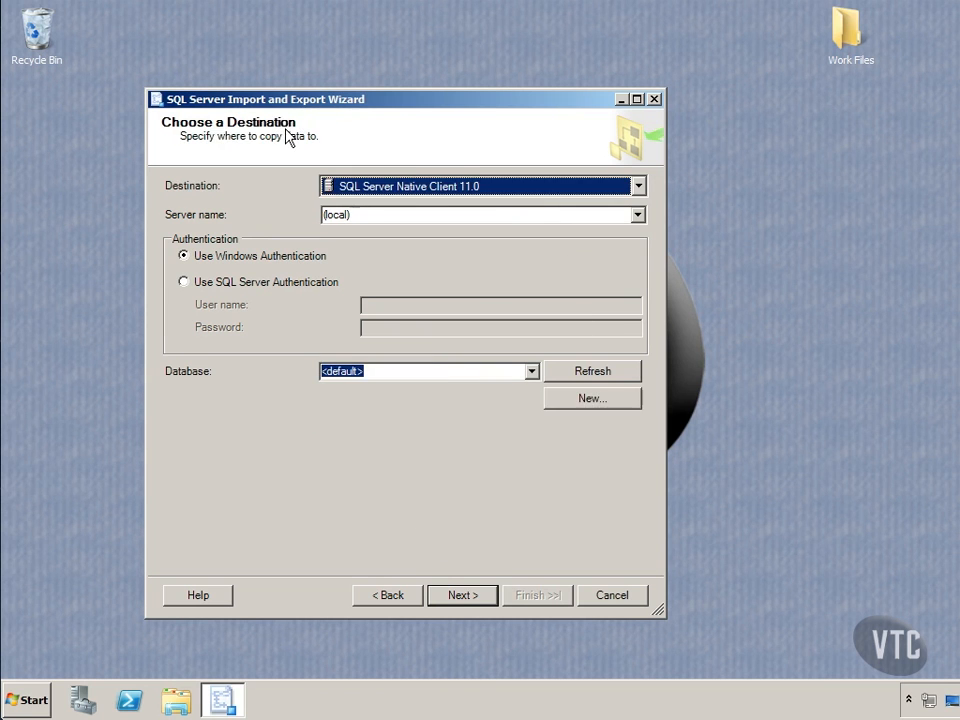
- Set the destination to a flat file named VTCTestExport on the Desktop, keeping the delimited format and column names in the first row
left_click(639, 186)
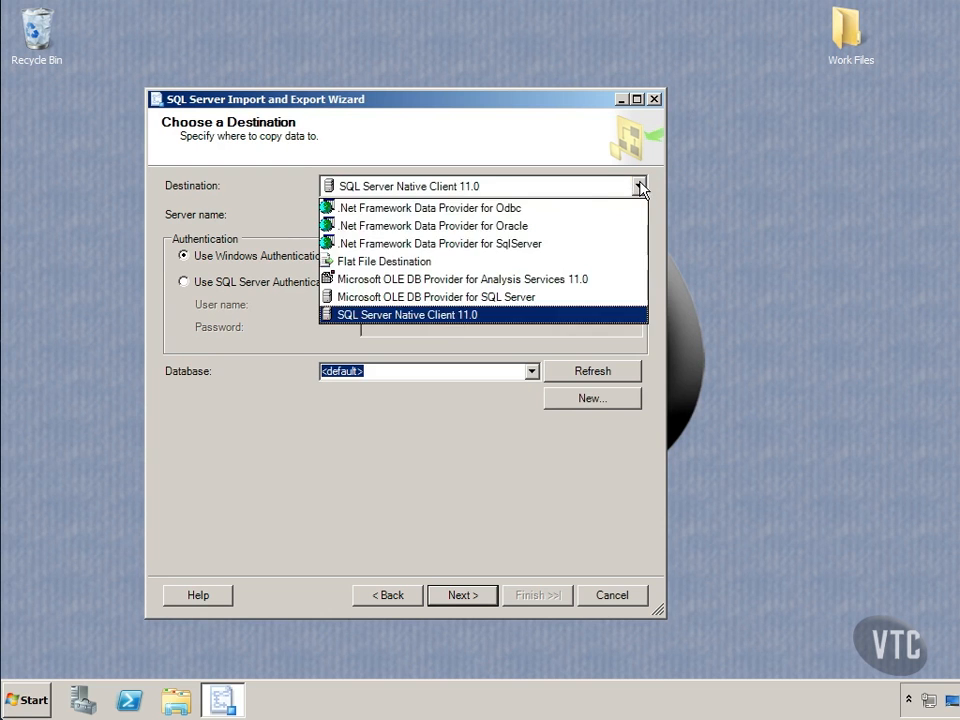
left_click(443, 262)
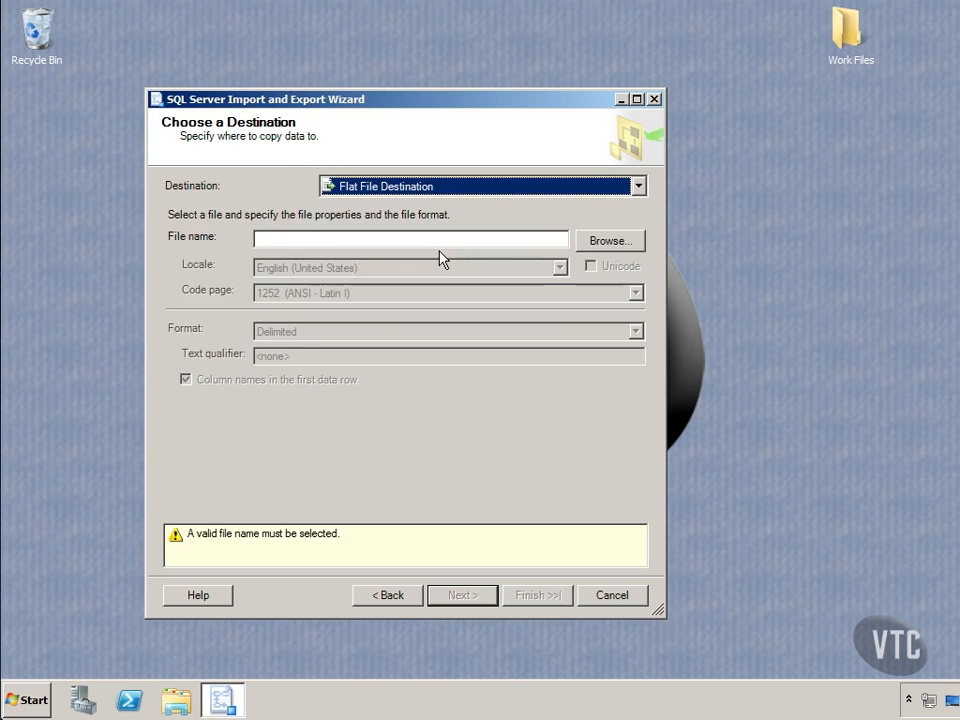
left_click(602, 243)
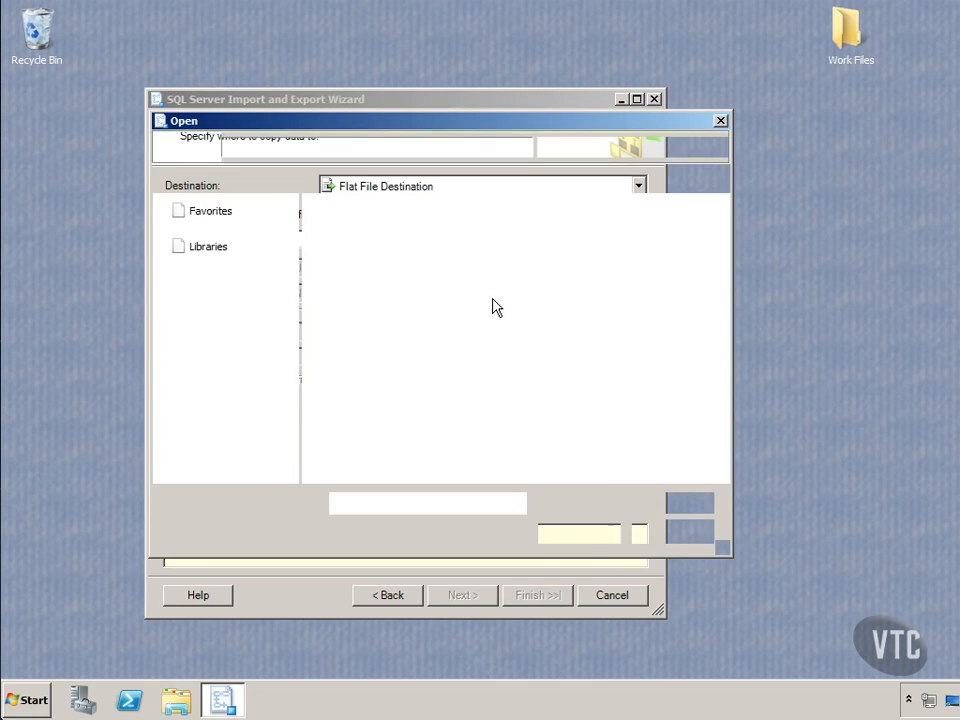
left_click(233, 236)
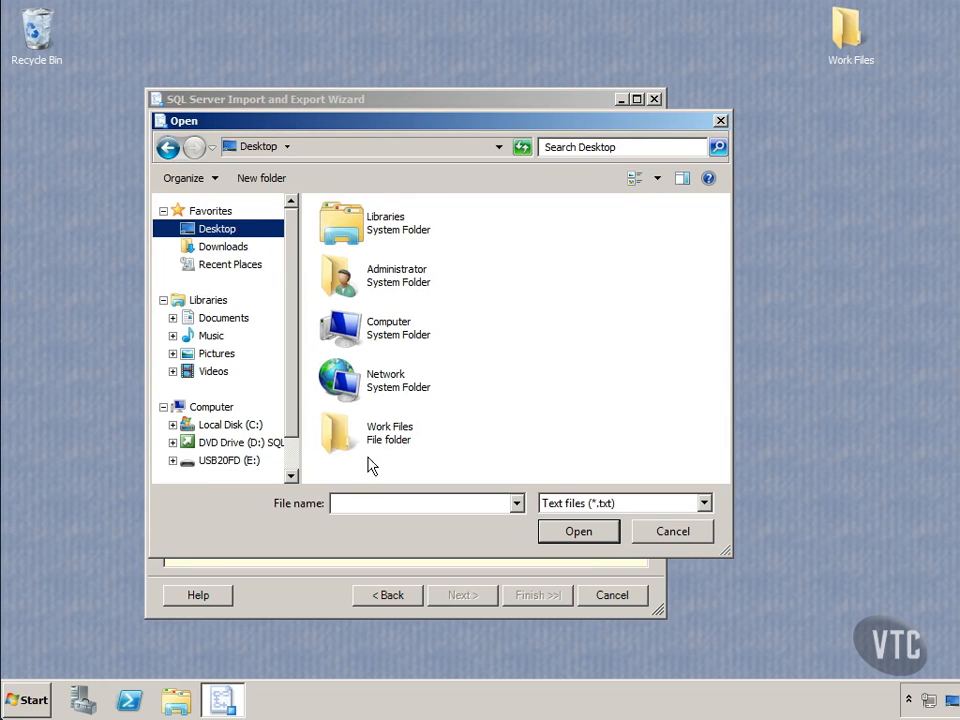
left_click(375, 503)
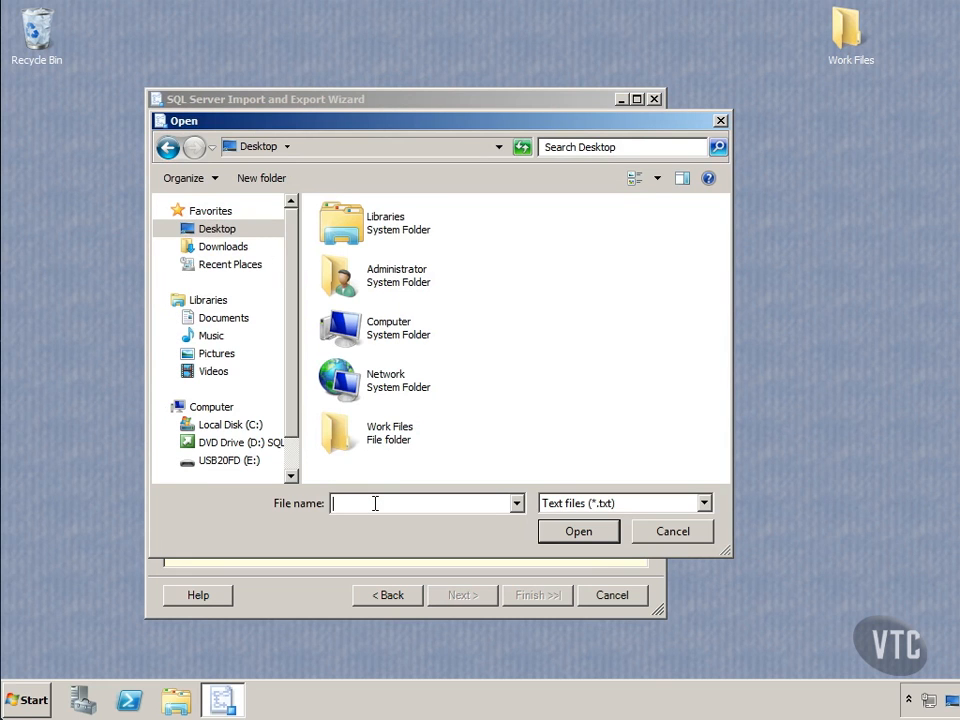
type("VTCTestExport")
left_click(556, 536)
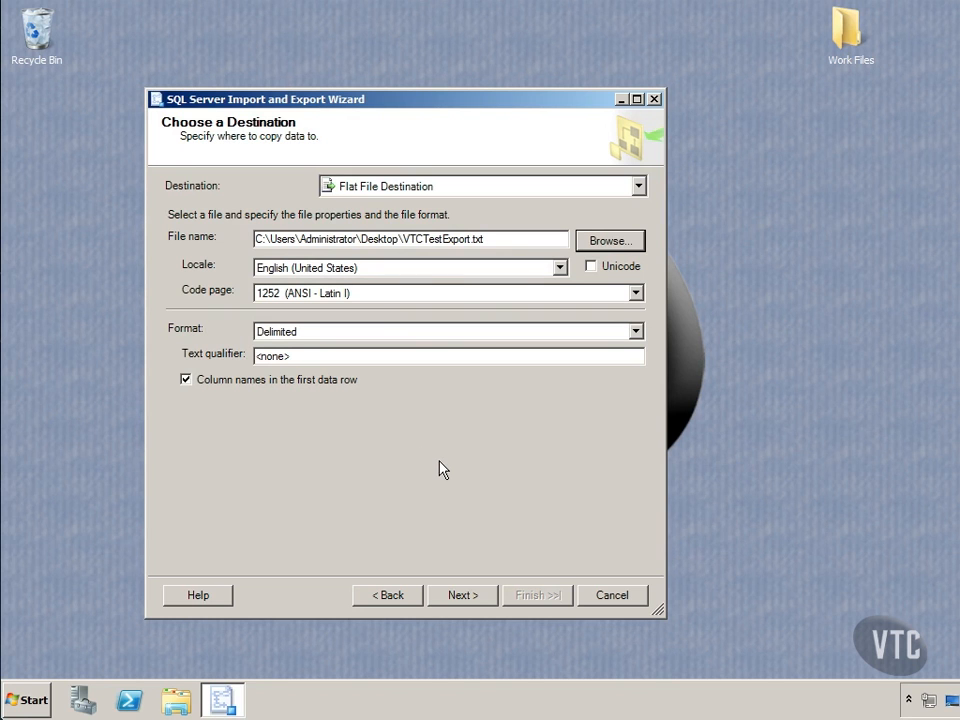
left_click(468, 596)
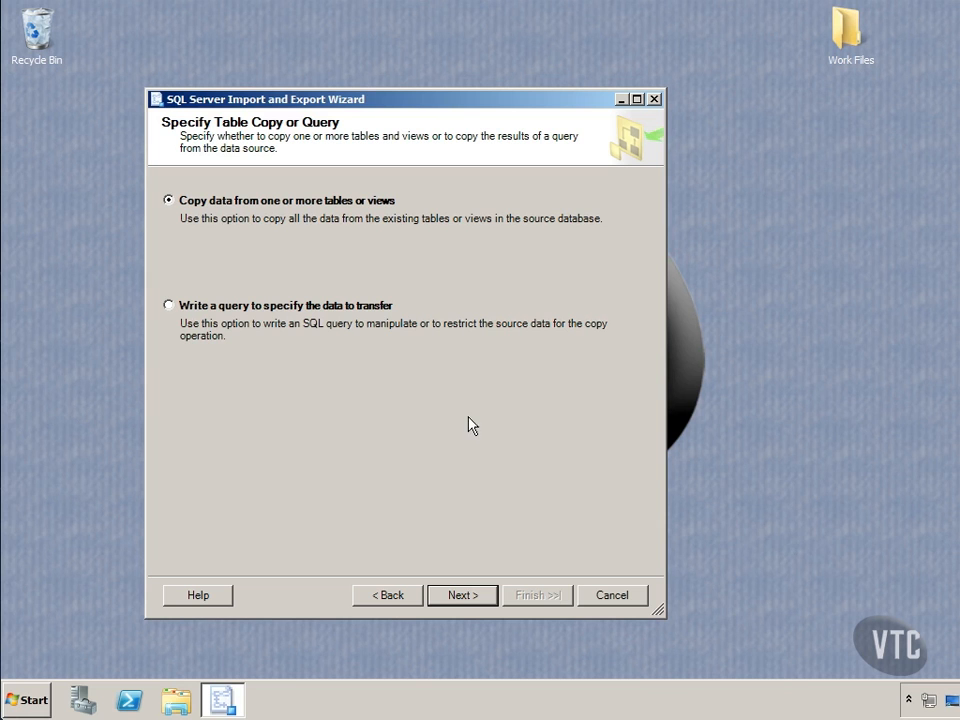
- Keep copying data from tables or views and choose [dbo].[DimCustomer] as the source table
left_click(459, 598)
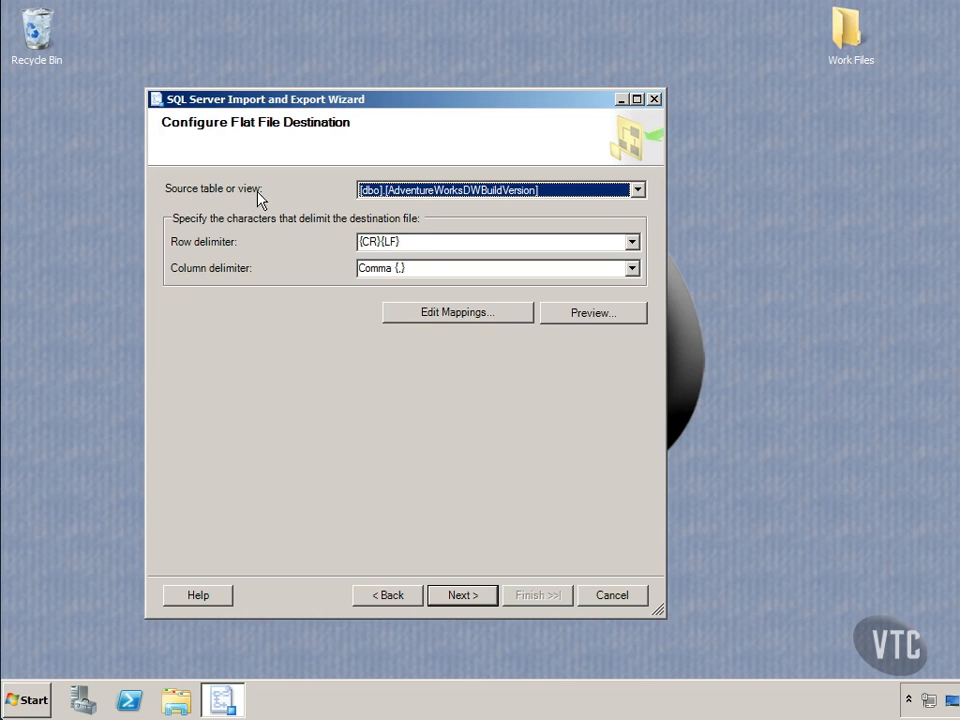
left_click(636, 190)
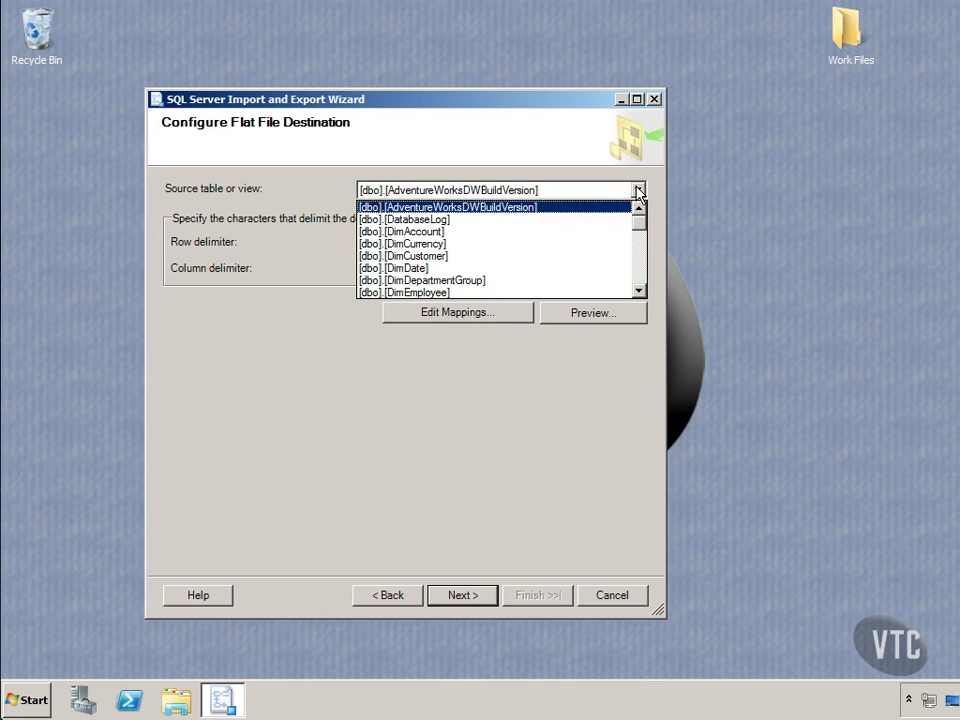
left_click(430, 262)
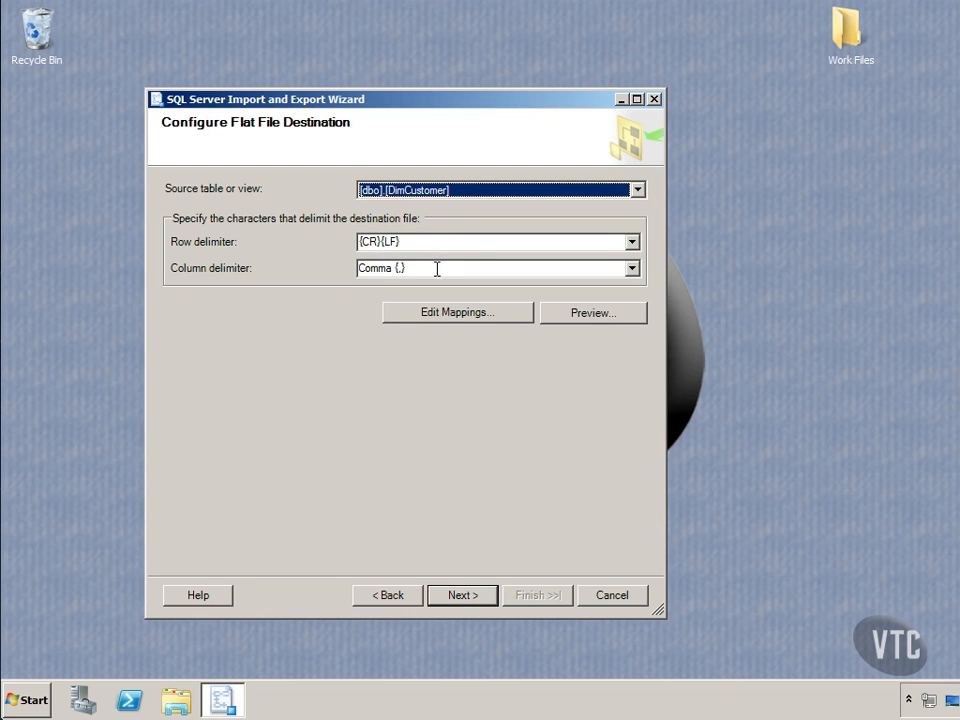
- Preview the DimCustomer data that the export will copy, and close the preview
left_click(587, 314)
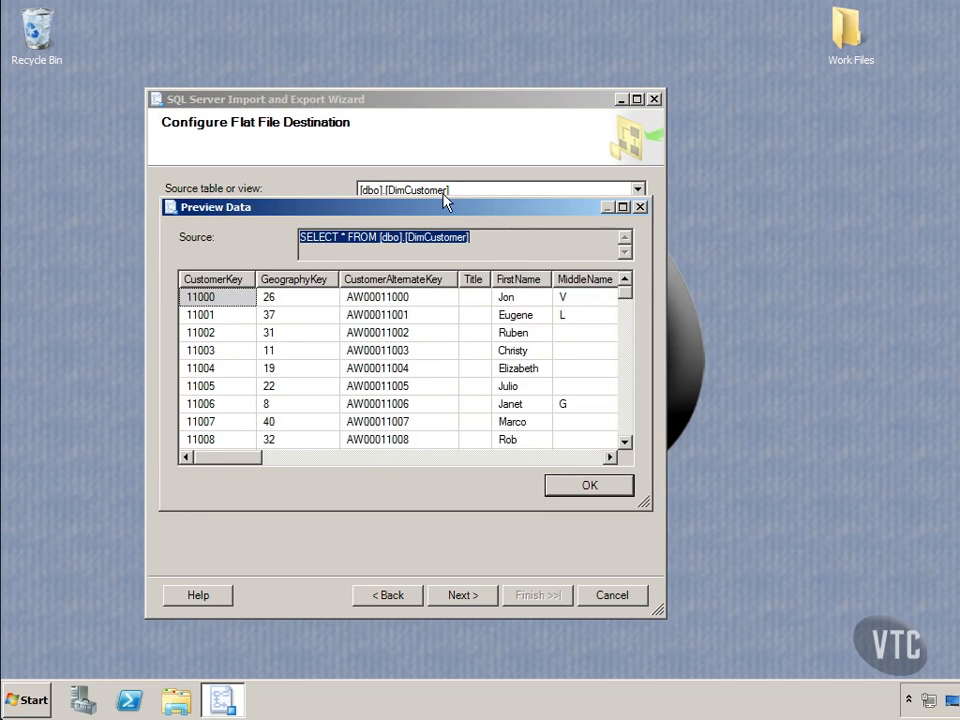
mouse_move(259, 462)
left_mouse_down()
mouse_move(382, 464)
mouse_move(252, 463)
left_mouse_up()
left_click(580, 490)
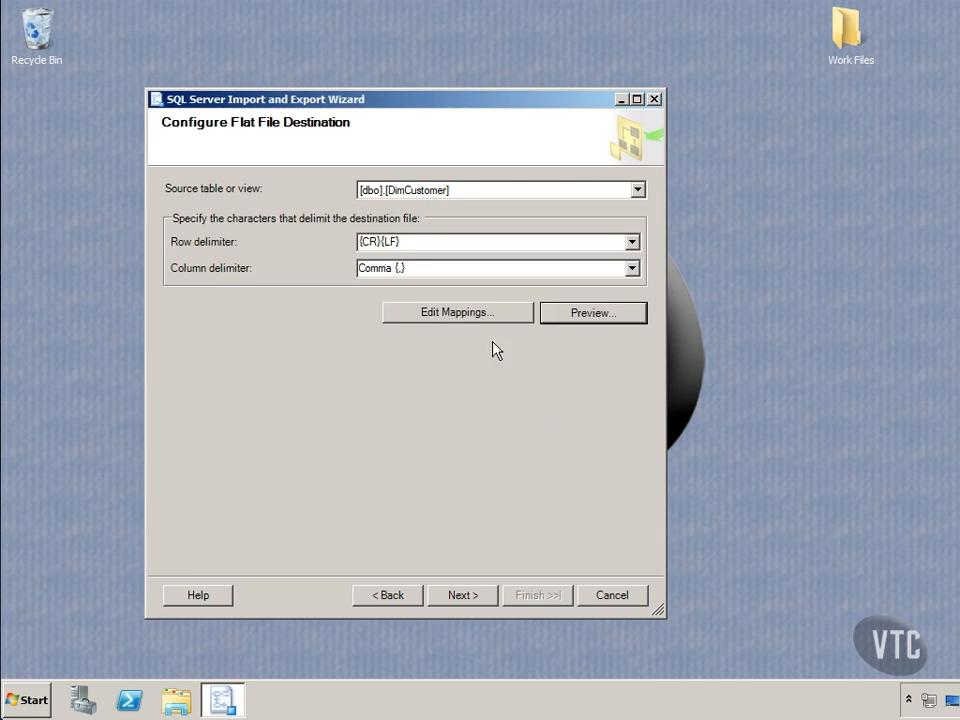
- Review the DimCustomer column mappings, including the FirstName destination column, and cancel without editing them
left_click(508, 319)
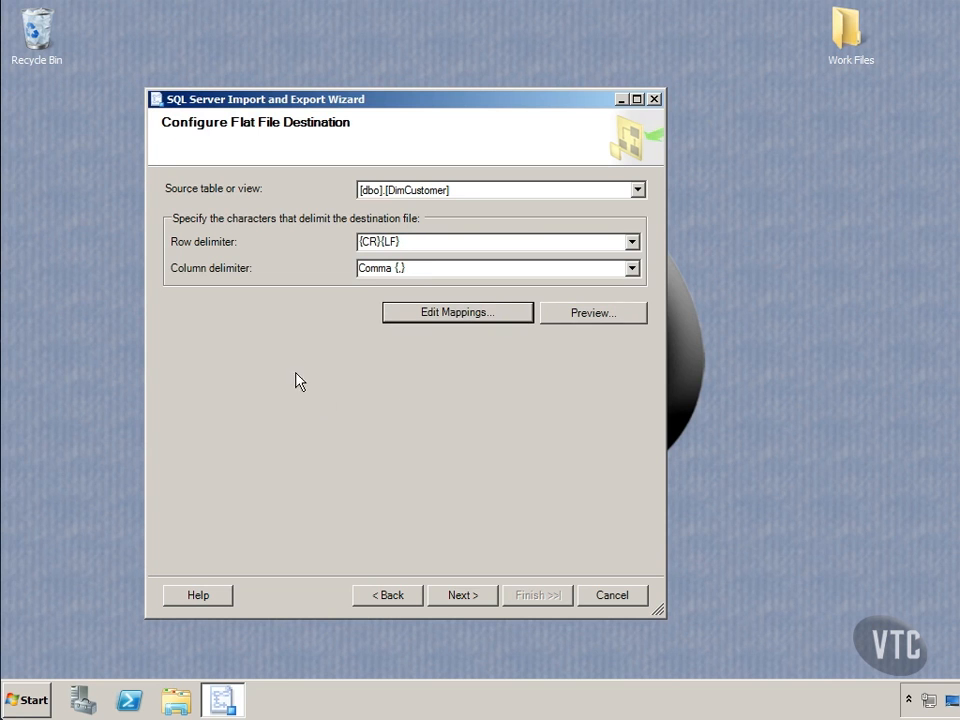
left_click(461, 317)
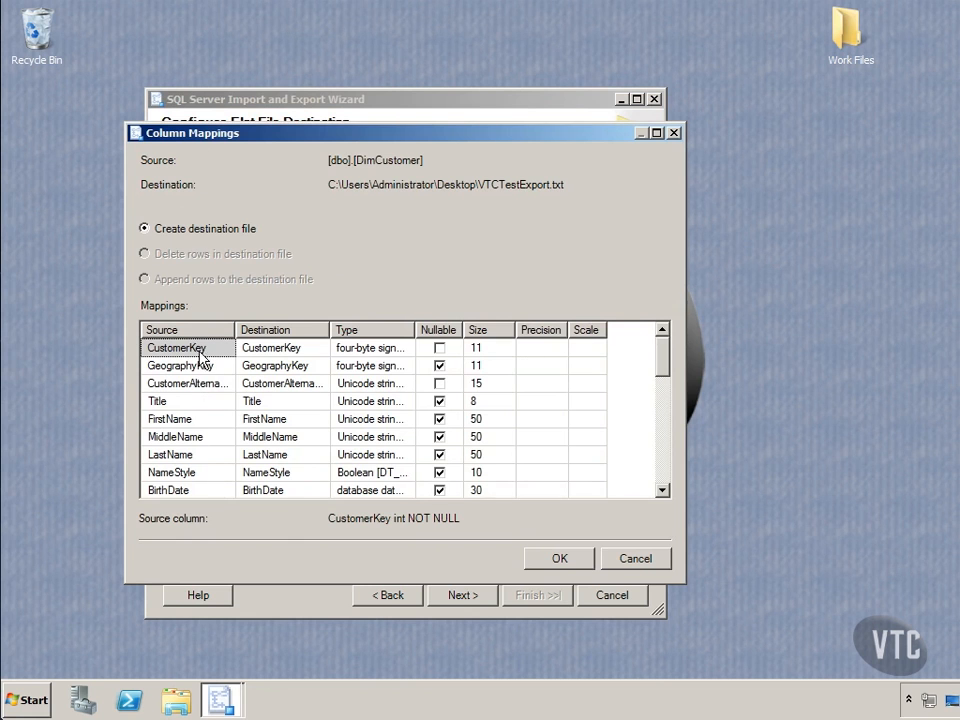
left_click(292, 420)
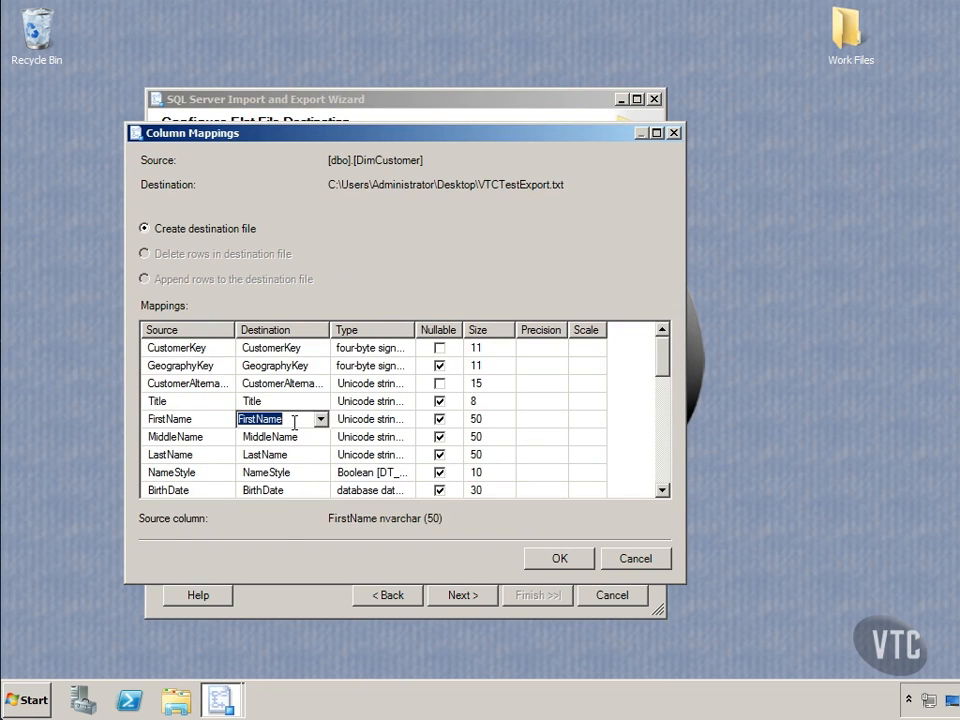
left_click(656, 560)
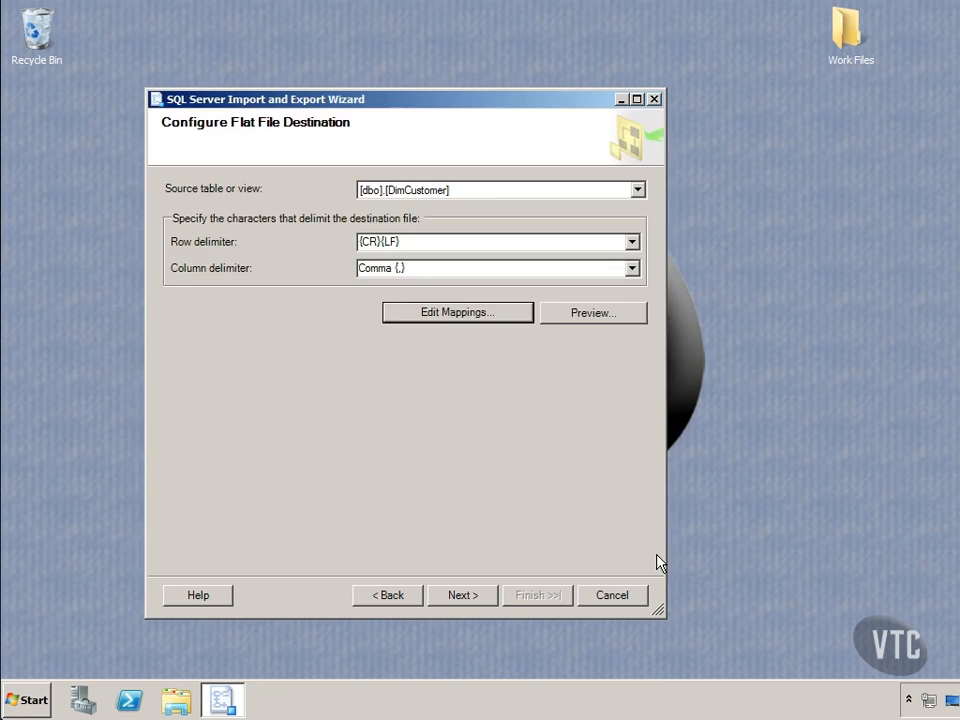
- Run the DimCustomer export immediately without saving an SSIS package, and close the wizard
left_click(482, 595)
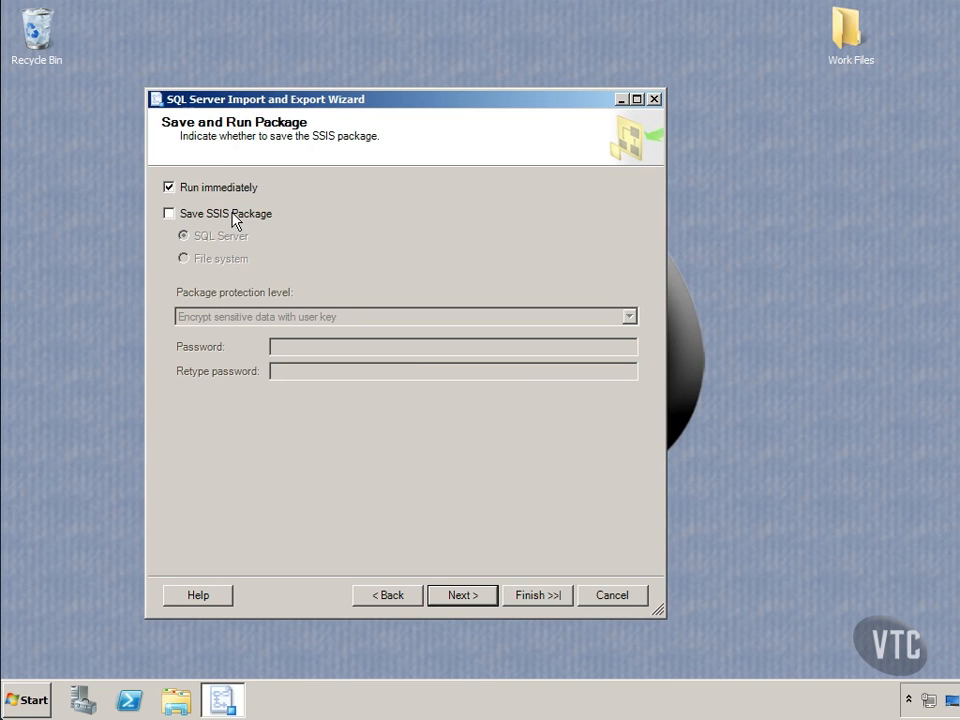
left_click(464, 595)
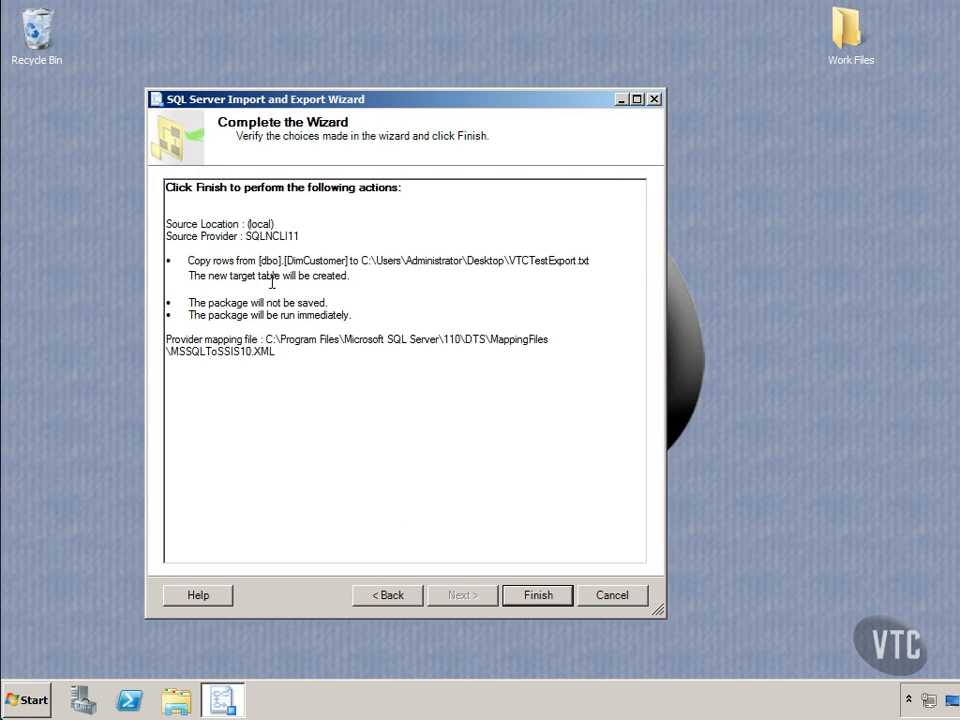
left_click(549, 595)
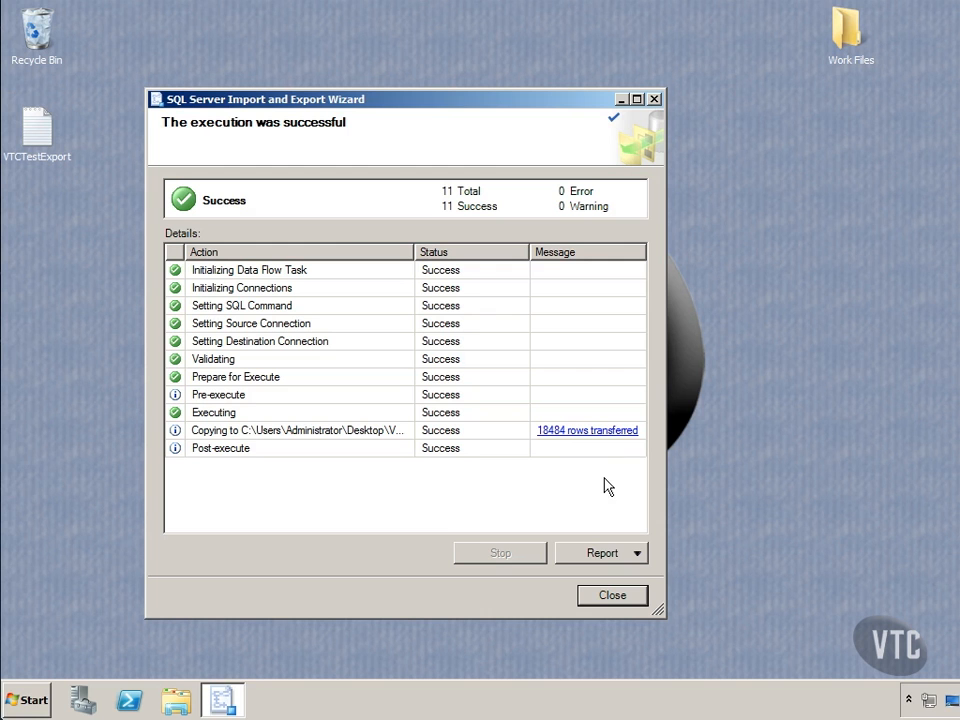
left_click(612, 596)
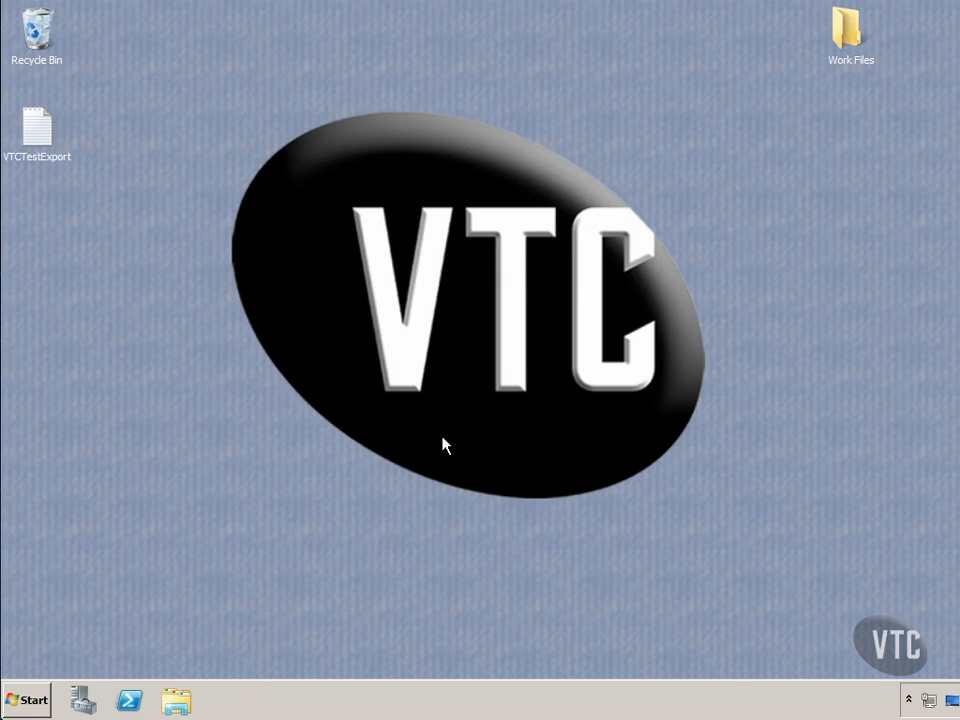
- Open the exported VTCTestExport file in Notepad and examine its header row and first records in a wider window
double_click(42, 128)
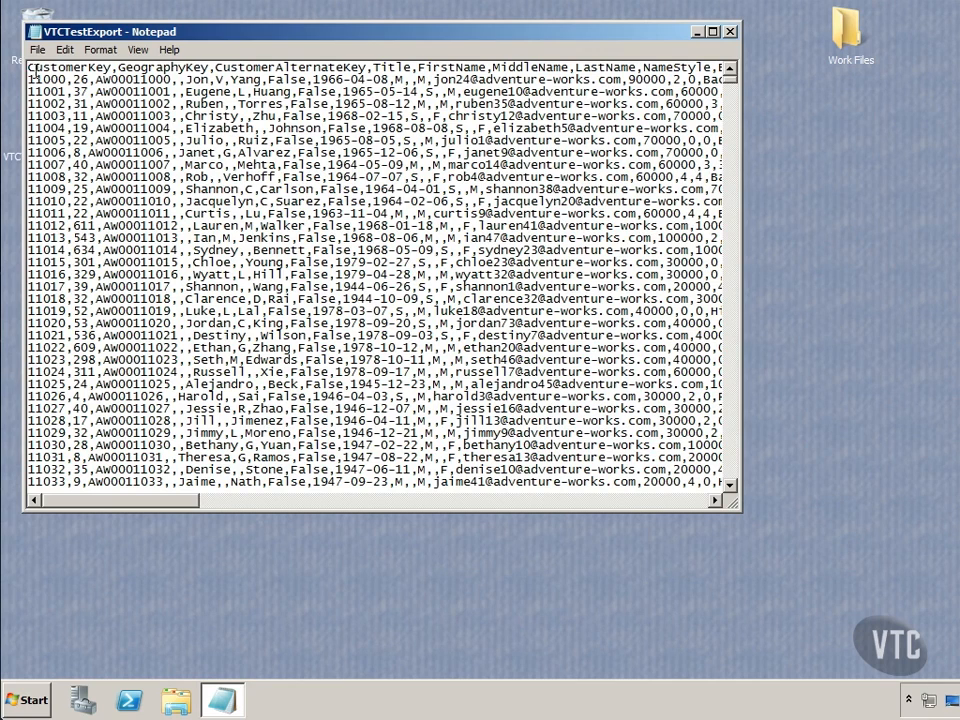
left_click_drag(27, 67, 4, 67)
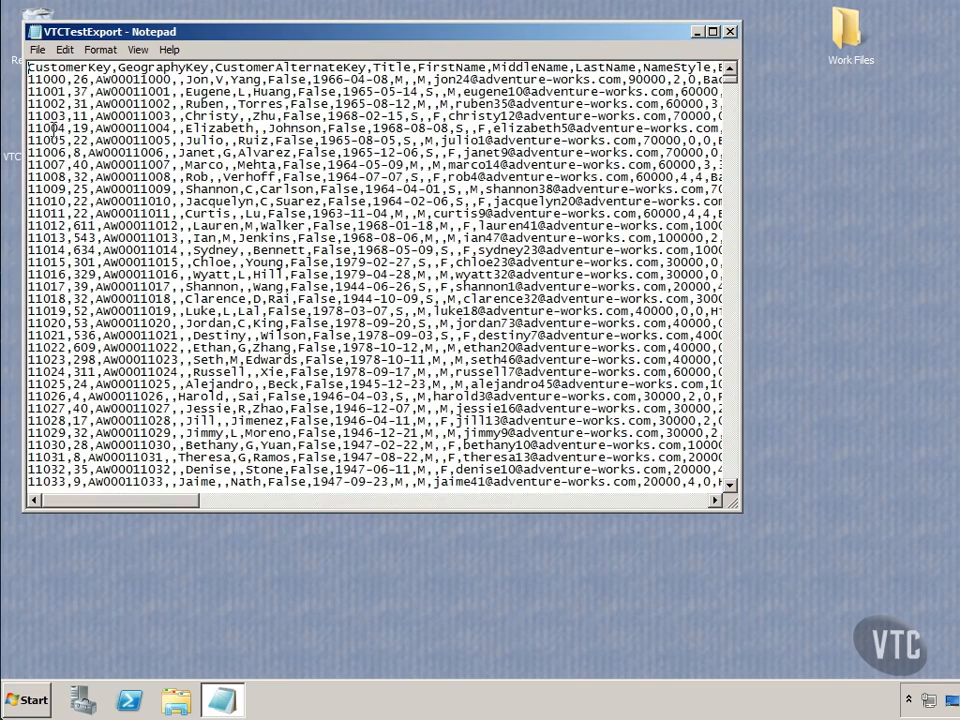
double_click(53, 79)
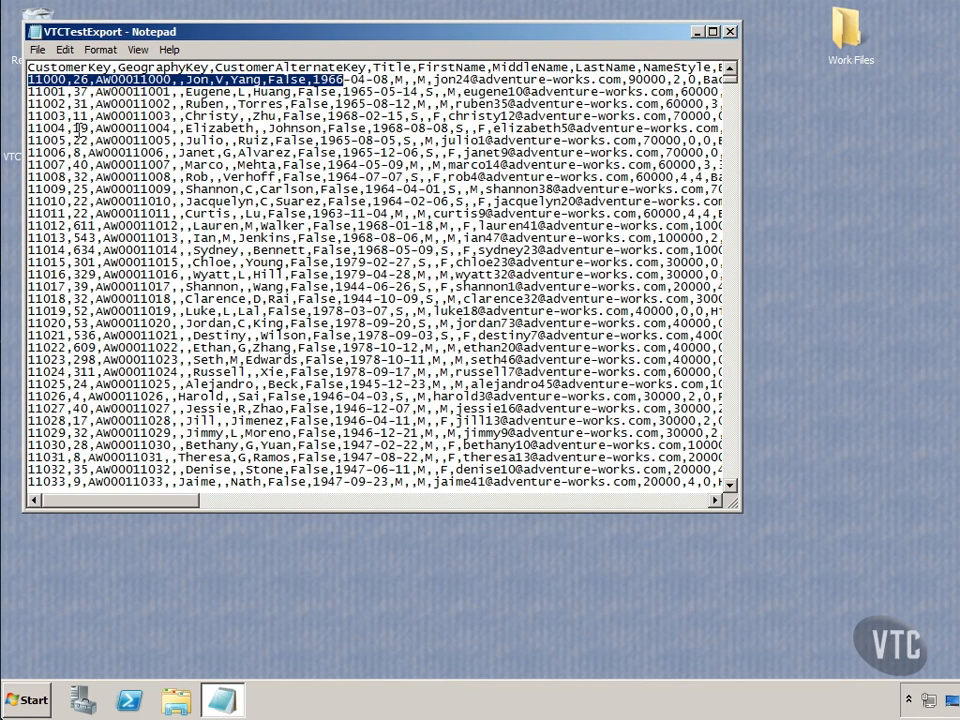
left_click_drag(739, 352, 909, 352)
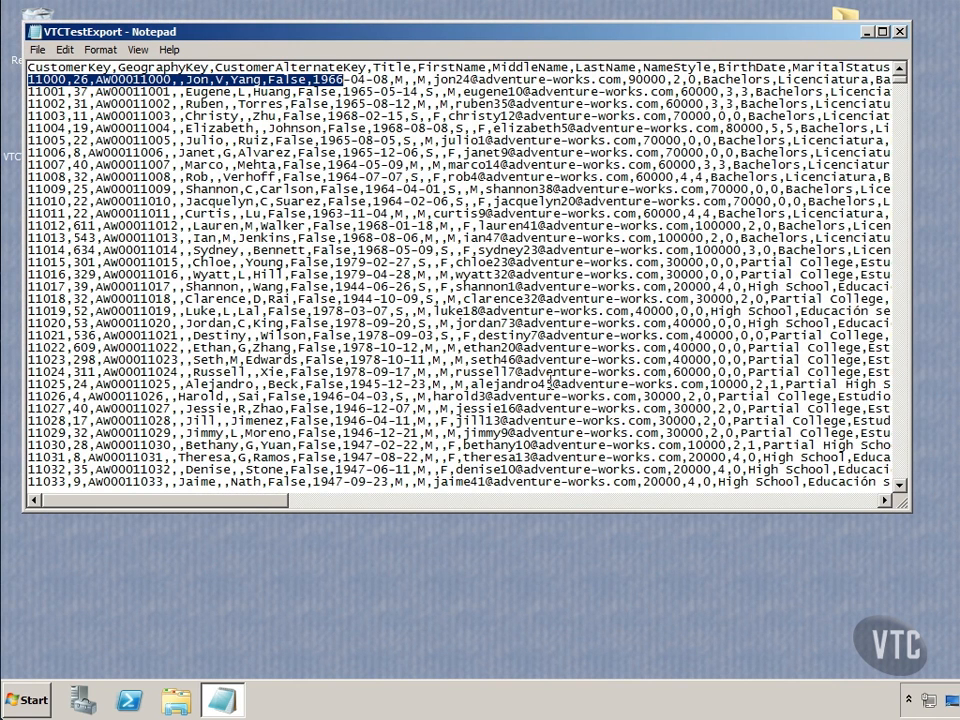